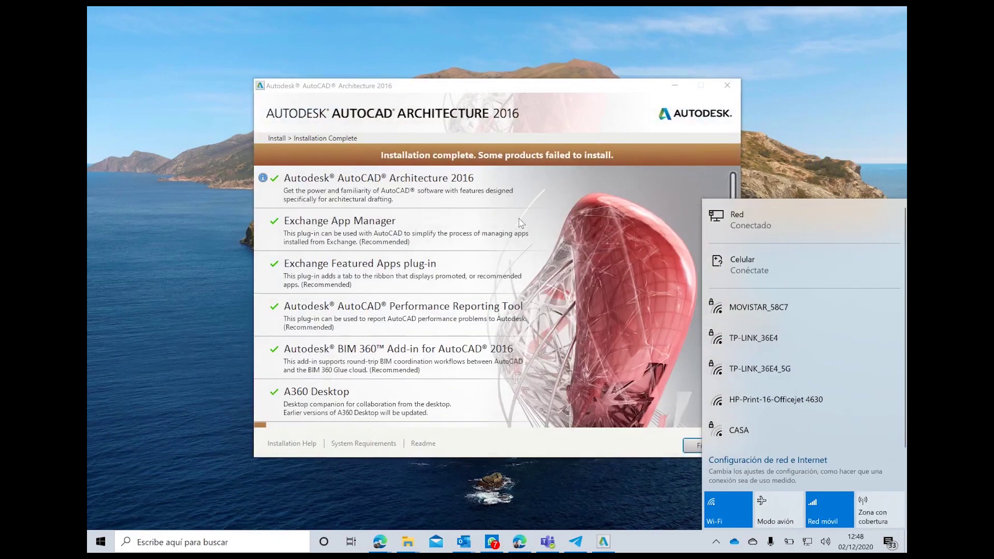
Step: Expand the Celular connection in the network flyout to show its data-plan options
{"action": "scroll", "coordinate": [477, 313], "scroll_direction": "down", "scroll_amount": 1}
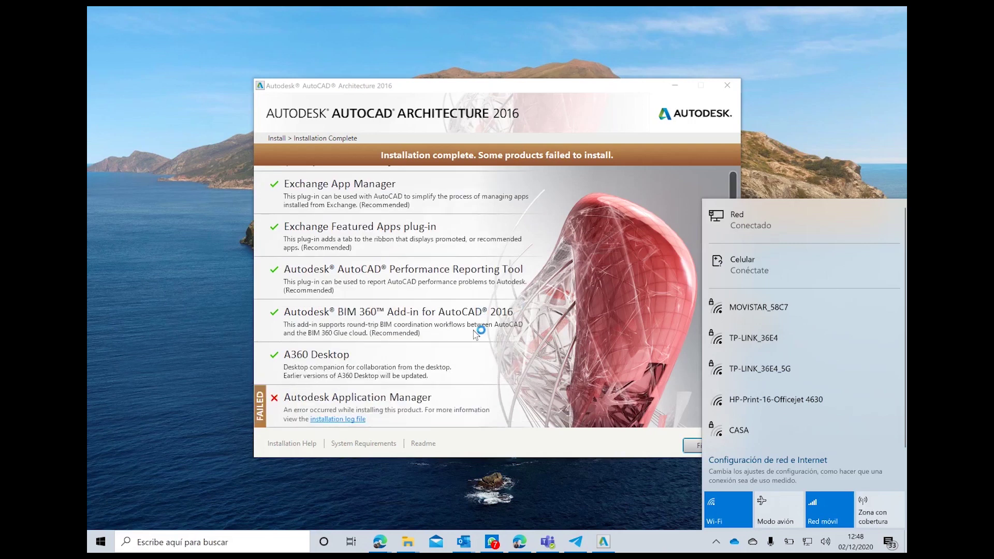
{"action": "left_click", "coordinate": [713, 279]}
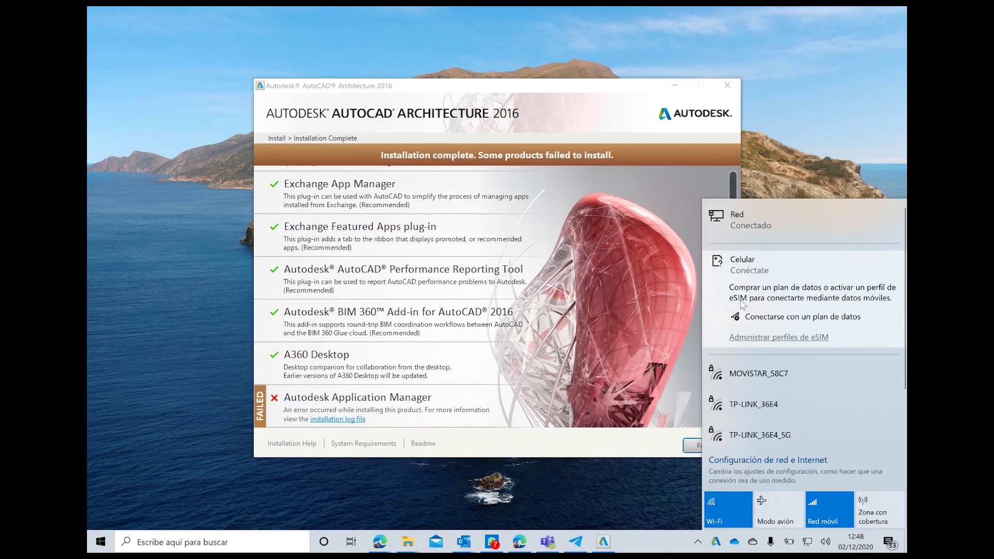
Step: Connect with a data plan, pick Ubigi as operator and request its free eSIM profile
{"action": "left_click", "coordinate": [763, 315]}
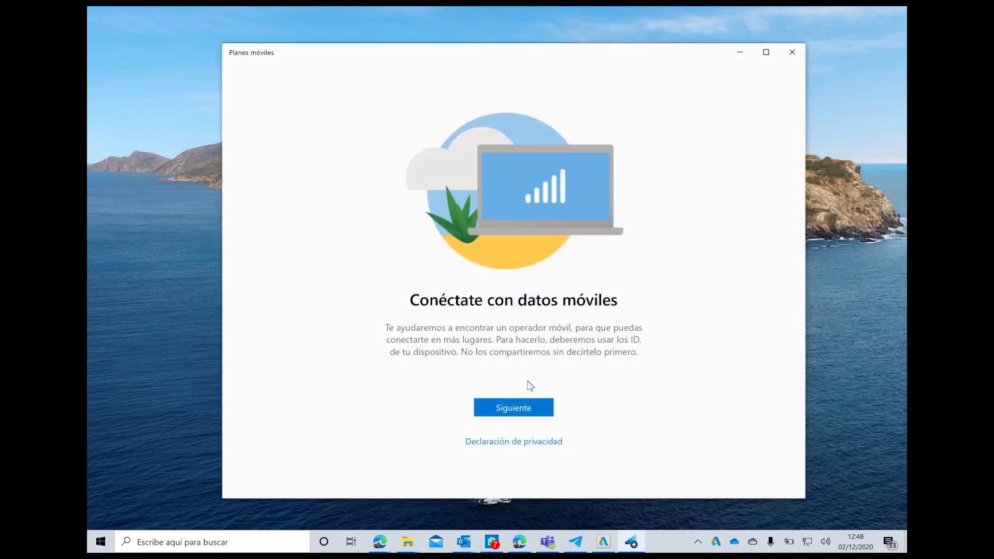
{"action": "left_click", "coordinate": [520, 404]}
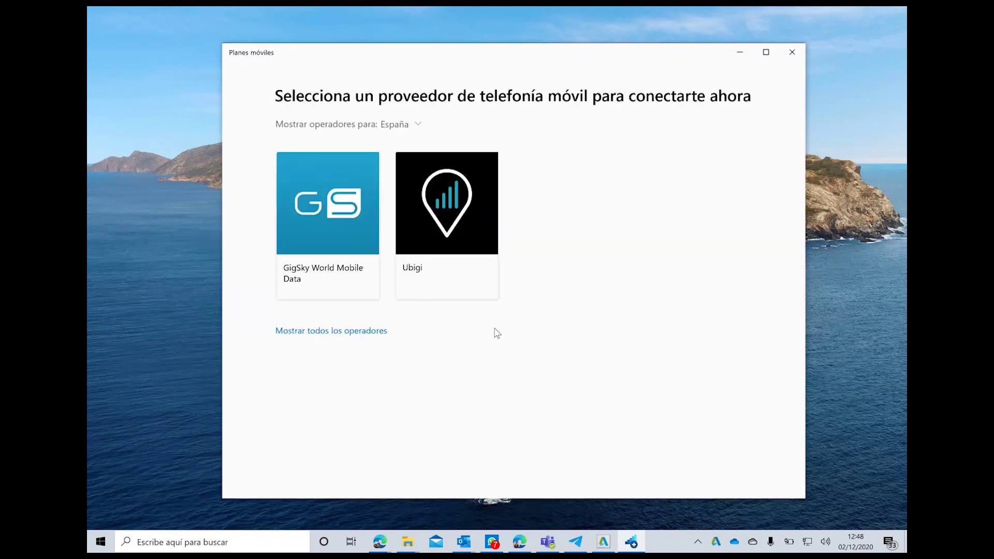
{"action": "left_click", "coordinate": [464, 251]}
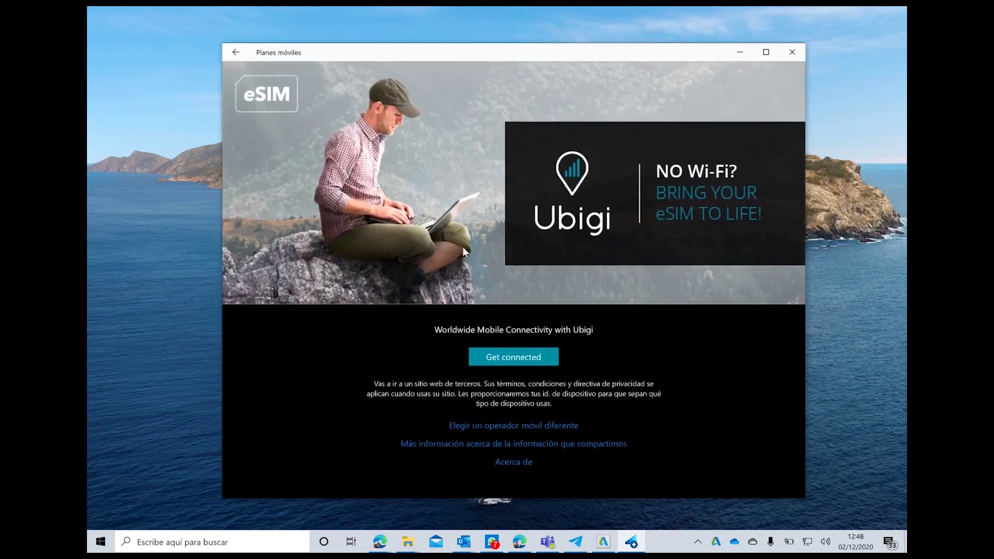
{"action": "left_click", "coordinate": [498, 353]}
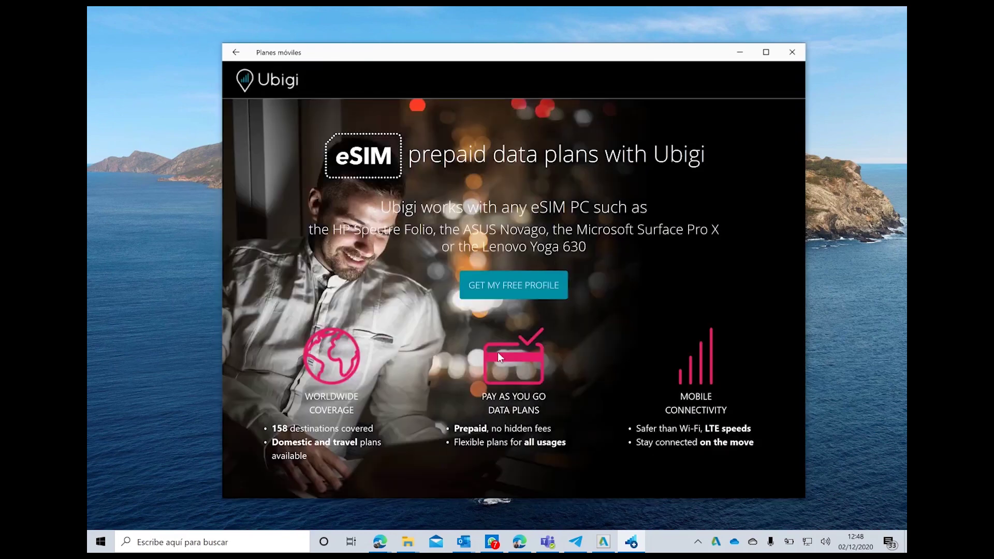
{"action": "left_click", "coordinate": [490, 291]}
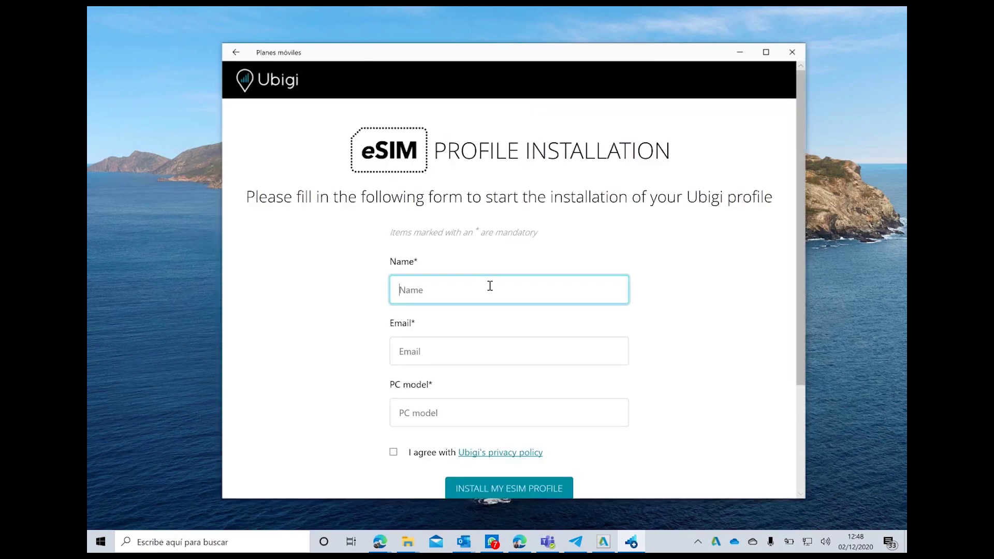
Step: Enter the user's full name and e-mail address in the Ubigi eSIM form
{"action": "key", "text": "Tab"}
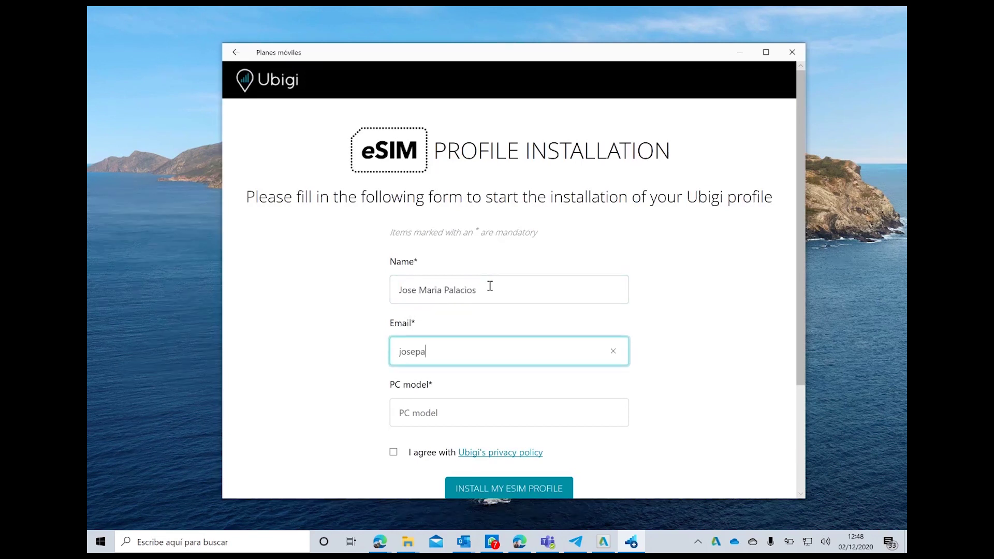
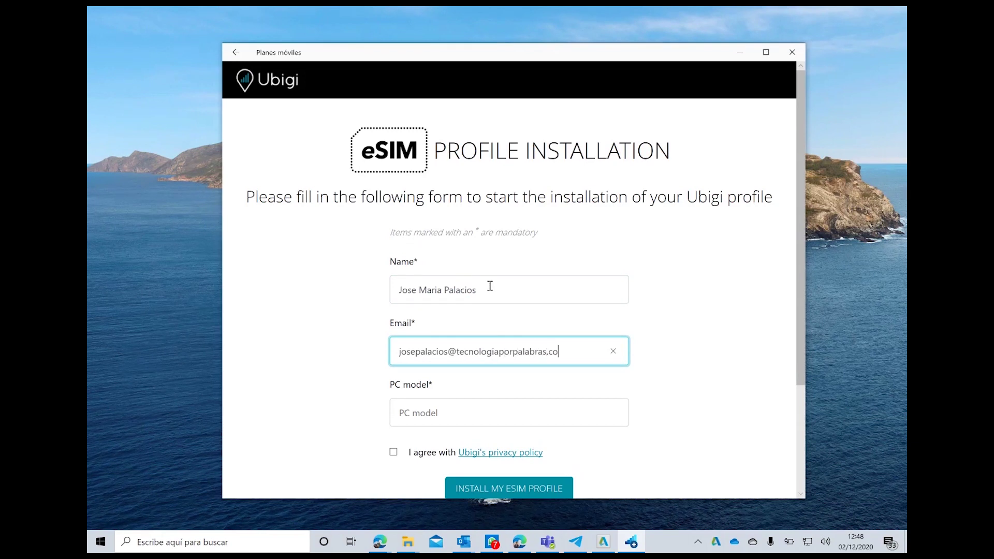
Step: Enter PC model 'Surface Pro X', accept the privacy policy and install the eSIM profile
{"action": "left_click", "coordinate": [456, 406]}
{"action": "scroll", "coordinate": [452, 408], "scroll_direction": "down", "scroll_amount": 2}
{"action": "type", "text": "Su"}
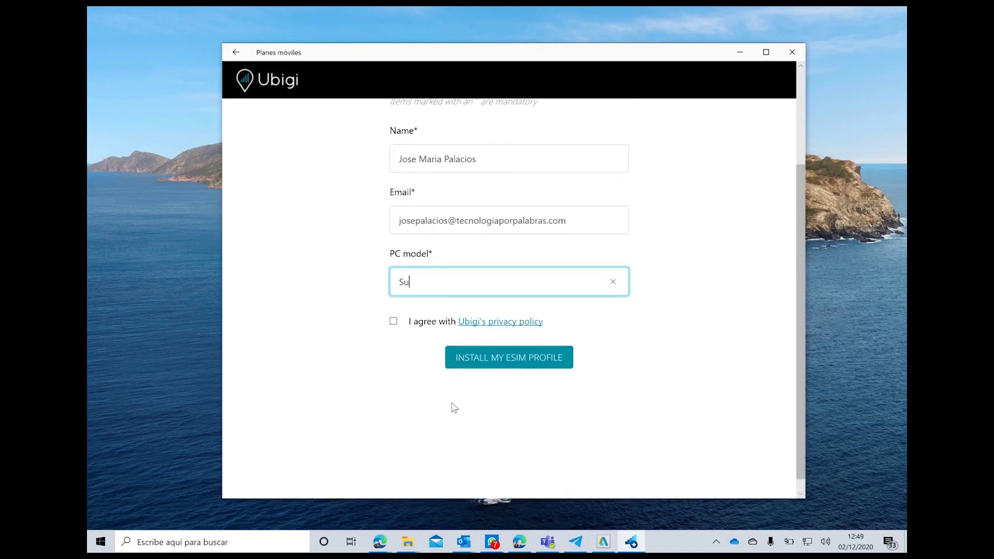
{"action": "type", "text": "rface Pro X"}
{"action": "left_click", "coordinate": [425, 322]}
{"action": "left_click", "coordinate": [478, 356]}
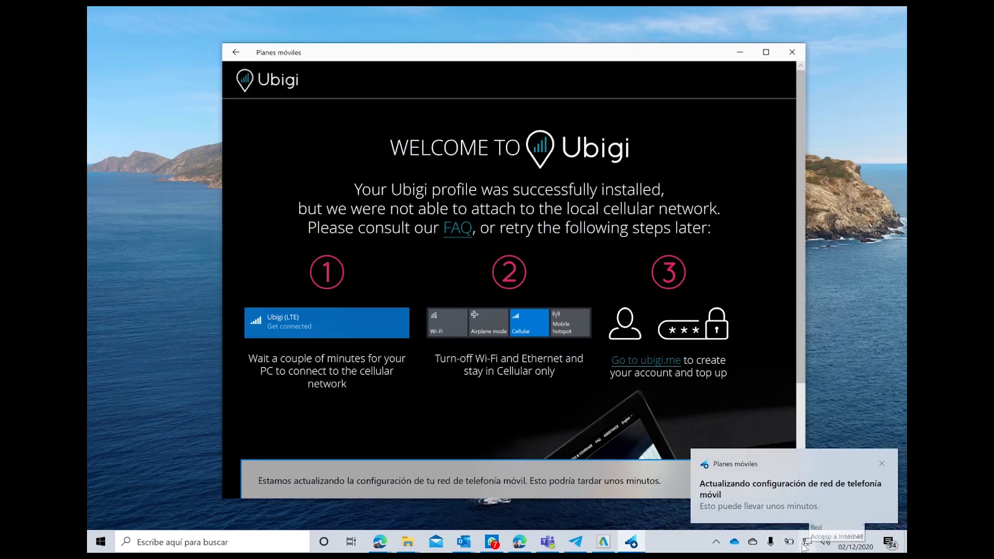
Step: Review Ubigi's welcome guide and bring up the network list from the taskbar
{"action": "scroll", "coordinate": [480, 318], "scroll_direction": "down", "scroll_amount": 3}
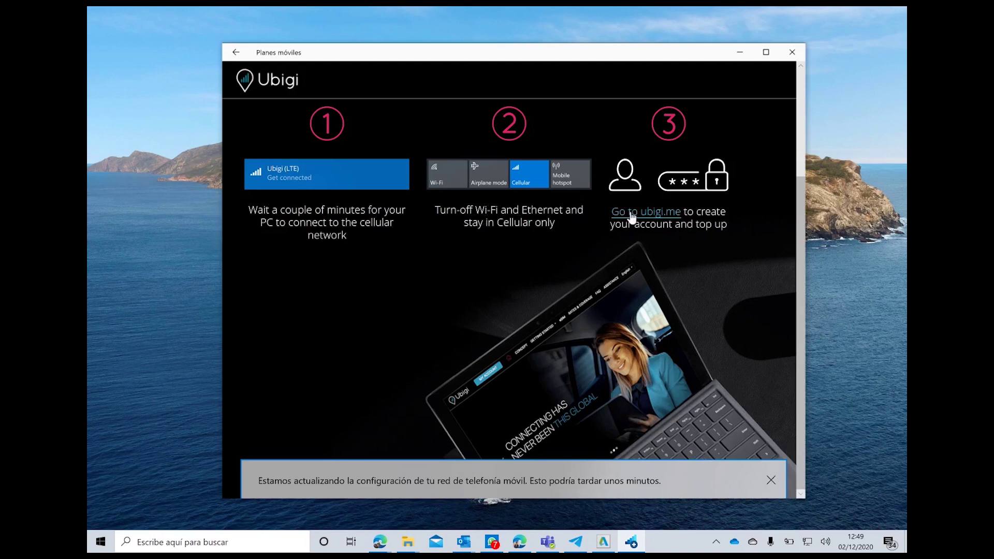
{"action": "left_click", "coordinate": [806, 542]}
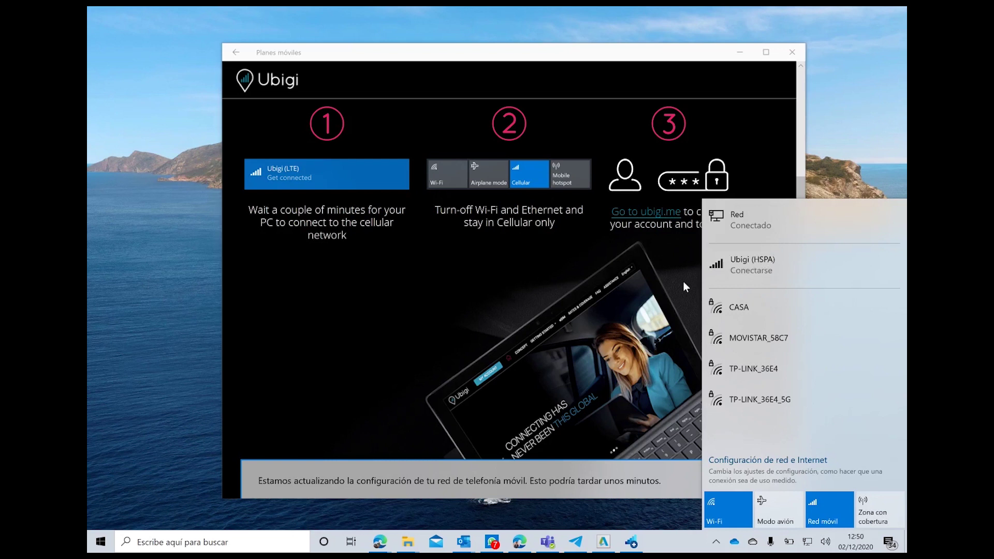
Step: Start a data plan for the Ubigi (HSPA) connection and choose GET CONNECTIVITY
{"action": "left_click", "coordinate": [749, 269]}
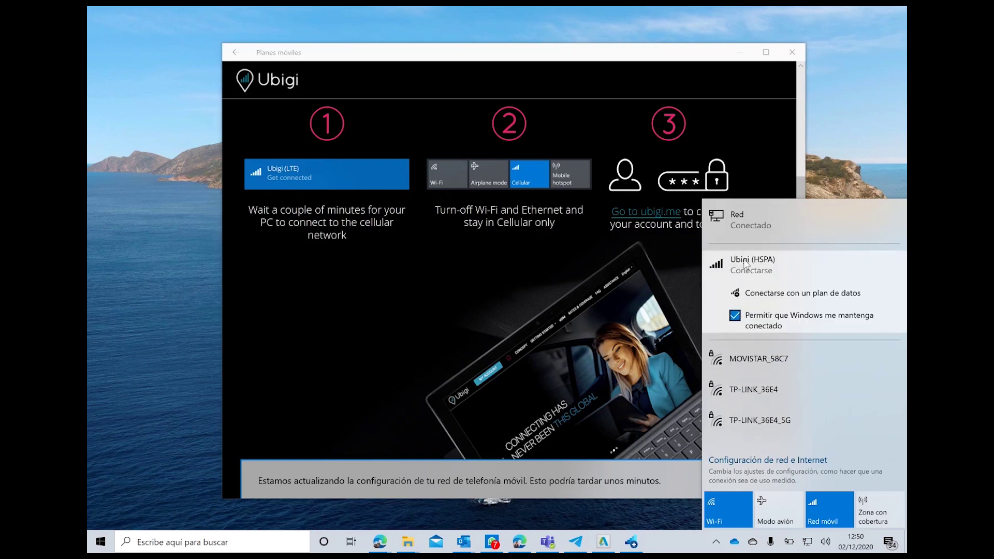
{"action": "left_click", "coordinate": [757, 293]}
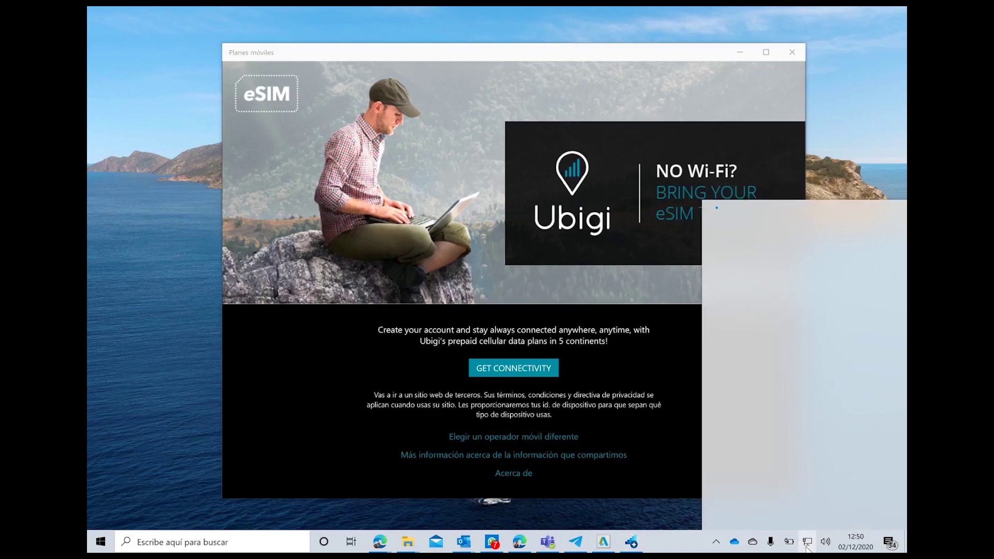
{"action": "left_click", "coordinate": [806, 542]}
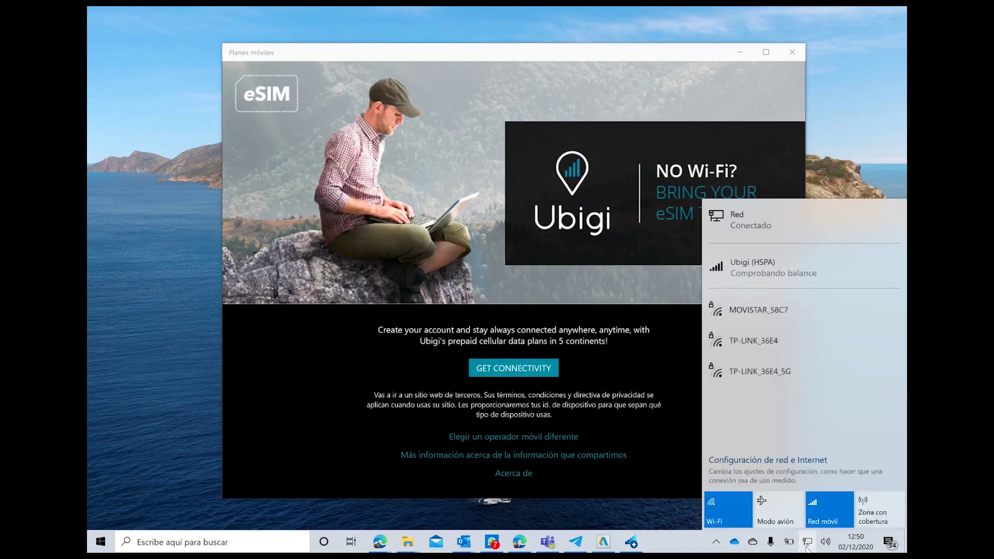
{"action": "left_click", "coordinate": [514, 376]}
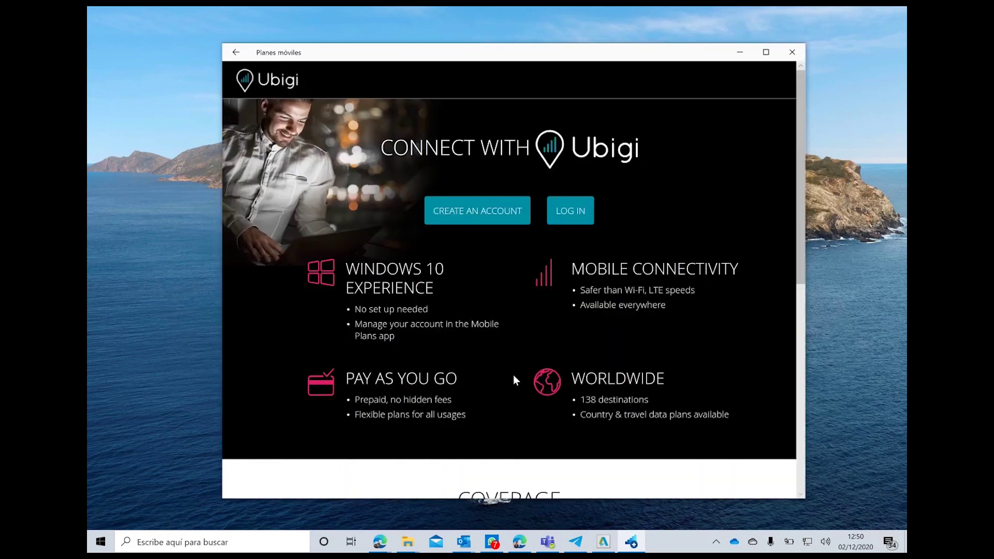
Step: Go through Ubigi's log-in page to the ACTIVAR MI eSIM steps, then show the network list
{"action": "left_click", "coordinate": [569, 221]}
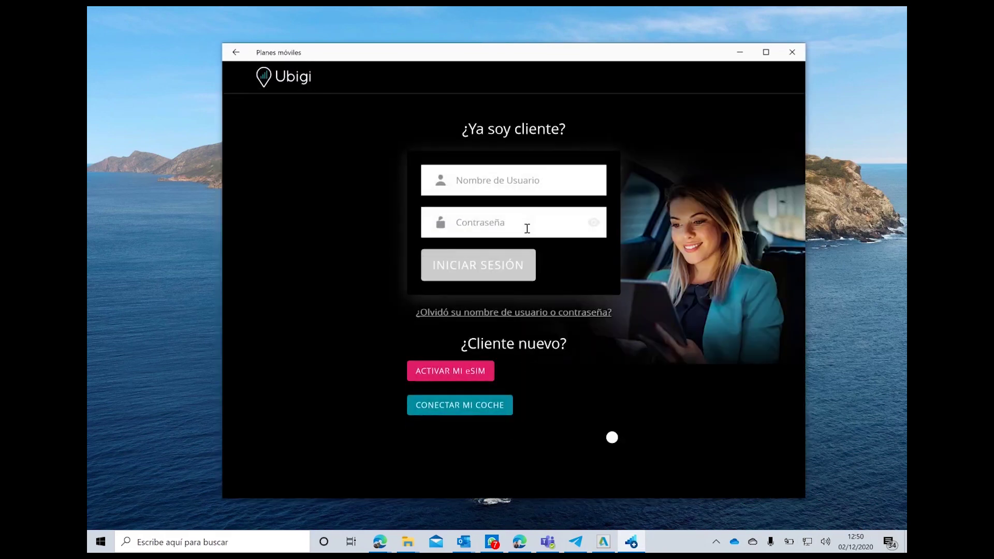
{"action": "left_click", "coordinate": [452, 375]}
{"action": "scroll", "coordinate": [486, 346], "scroll_direction": "down", "scroll_amount": 3}
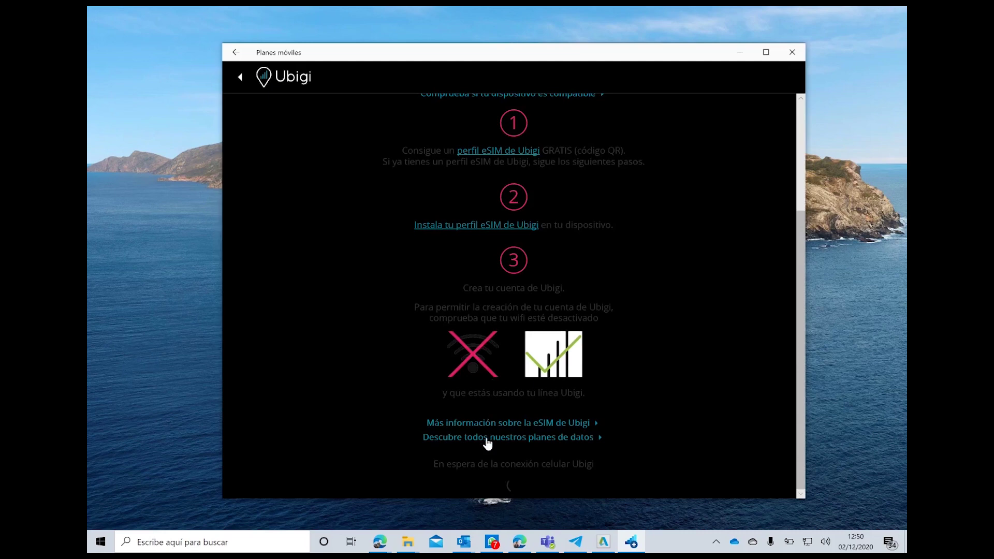
{"action": "scroll", "coordinate": [486, 435], "scroll_direction": "up", "scroll_amount": 3}
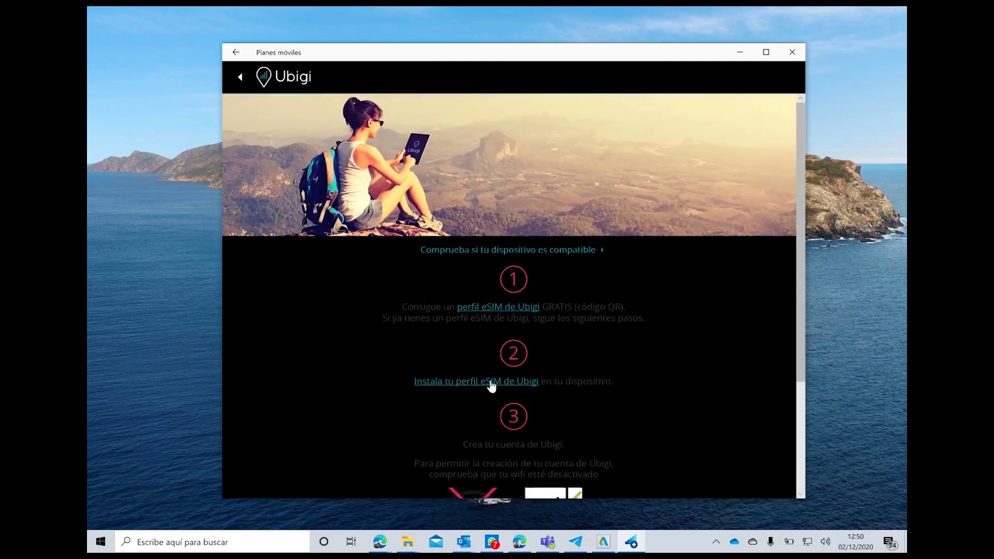
{"action": "left_click", "coordinate": [790, 542]}
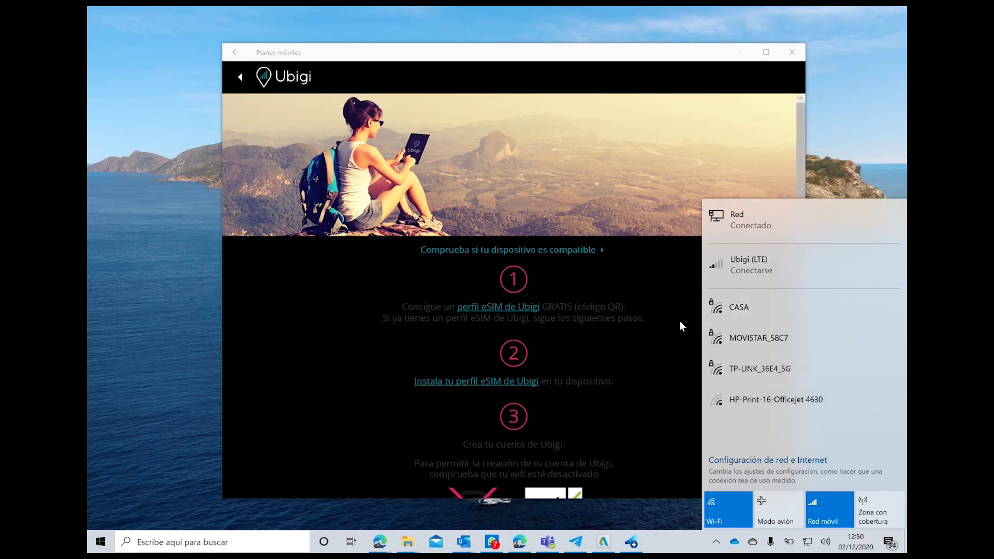
Step: Check the Ubigi (LTE) connection entry, then close the network flyout
{"action": "left_click", "coordinate": [728, 269]}
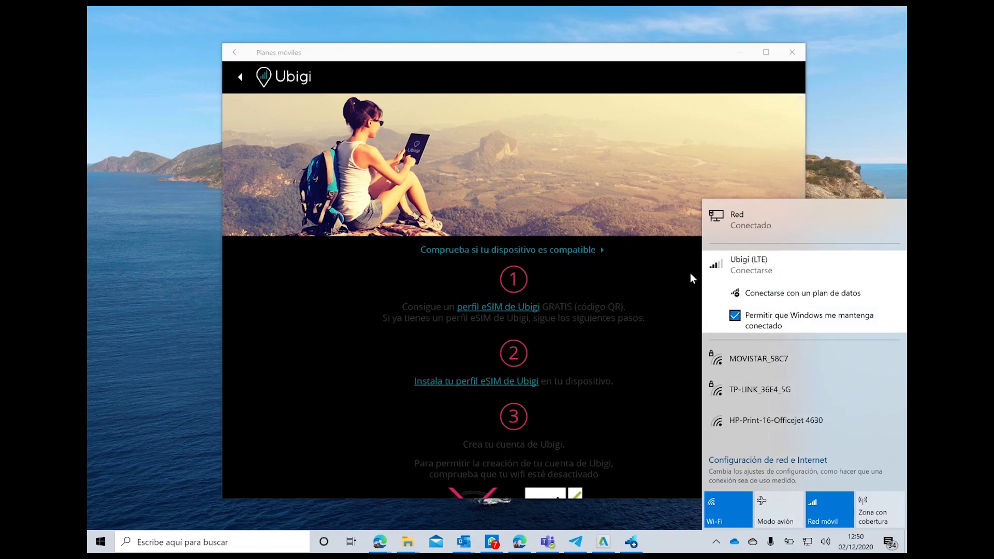
{"action": "key", "text": "XF86AudioRaiseVolume"}
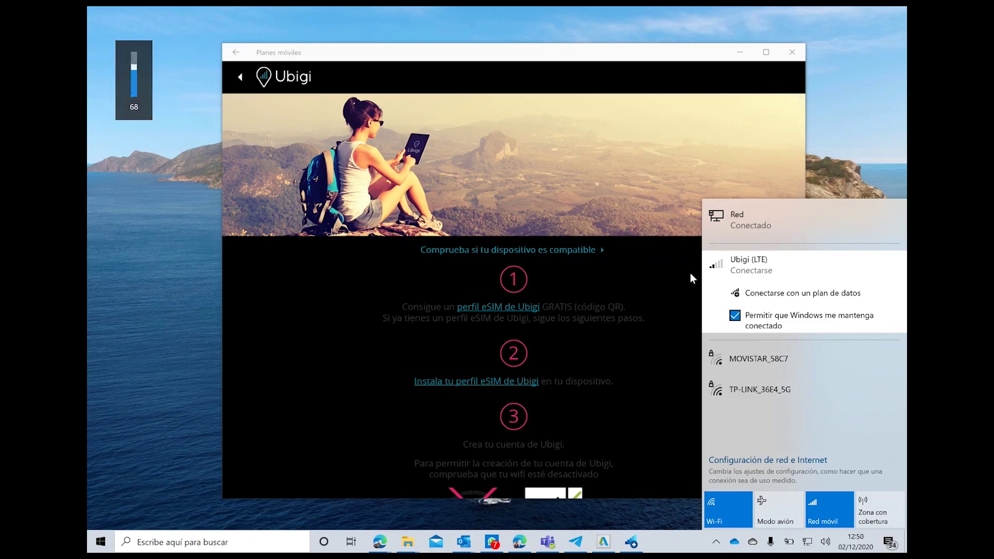
{"action": "key", "text": "Escape"}
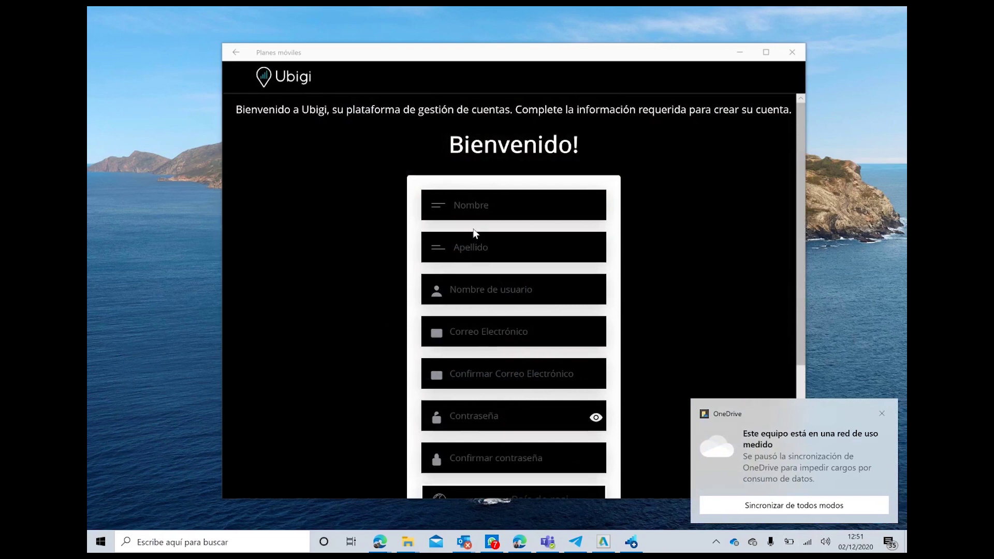
Step: Enter the user's first name, surname and a username on the Ubigi sign-up form
{"action": "left_click", "coordinate": [484, 208]}
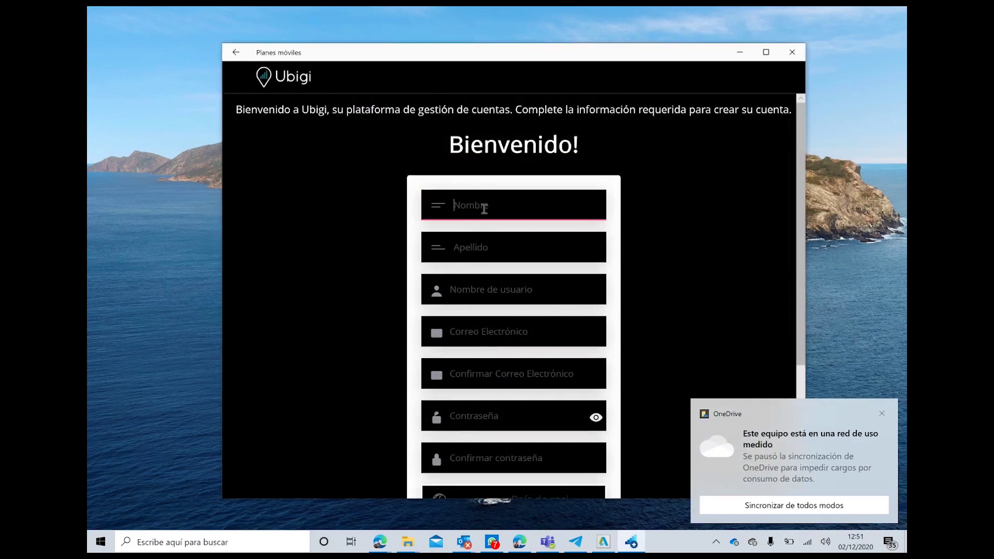
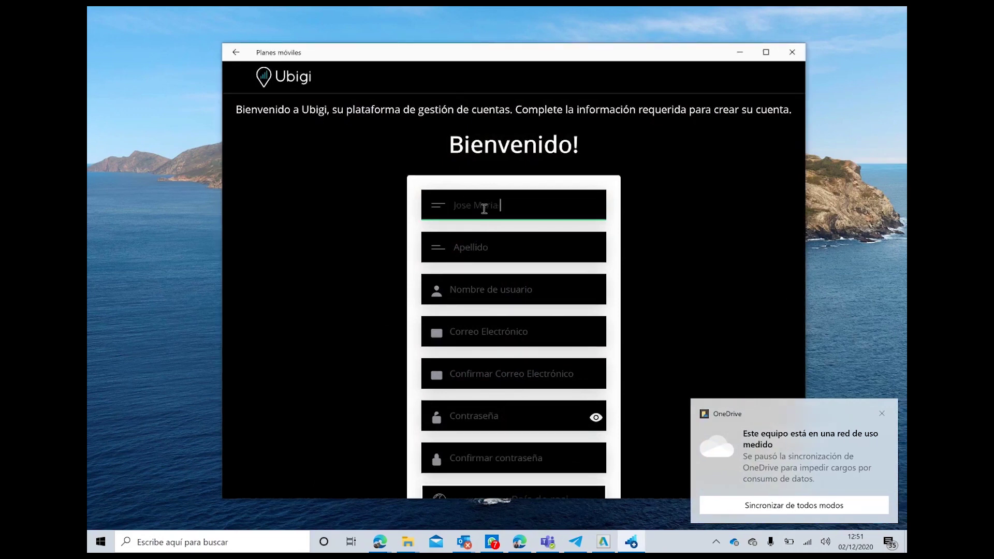
{"action": "key", "text": "Tab"}
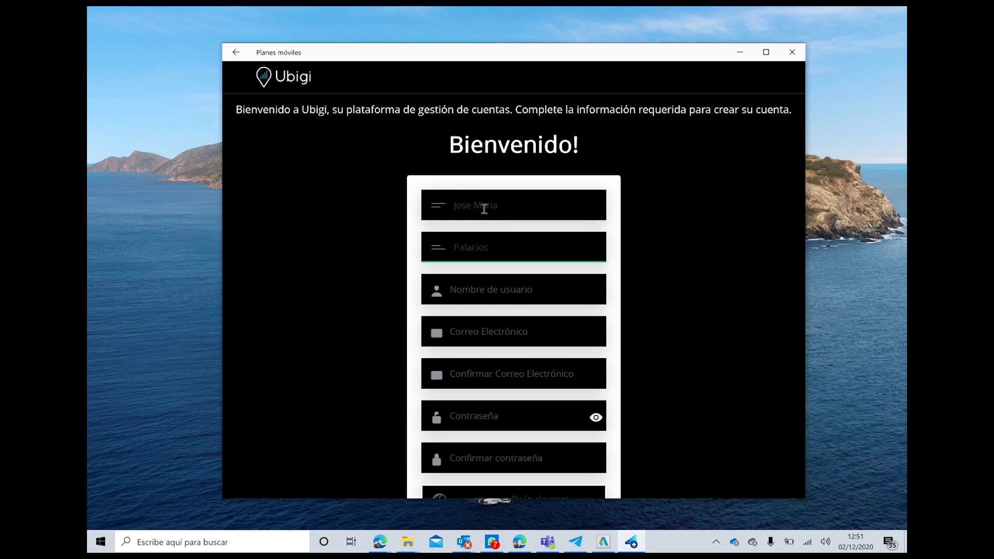
{"action": "key", "text": "Tab"}
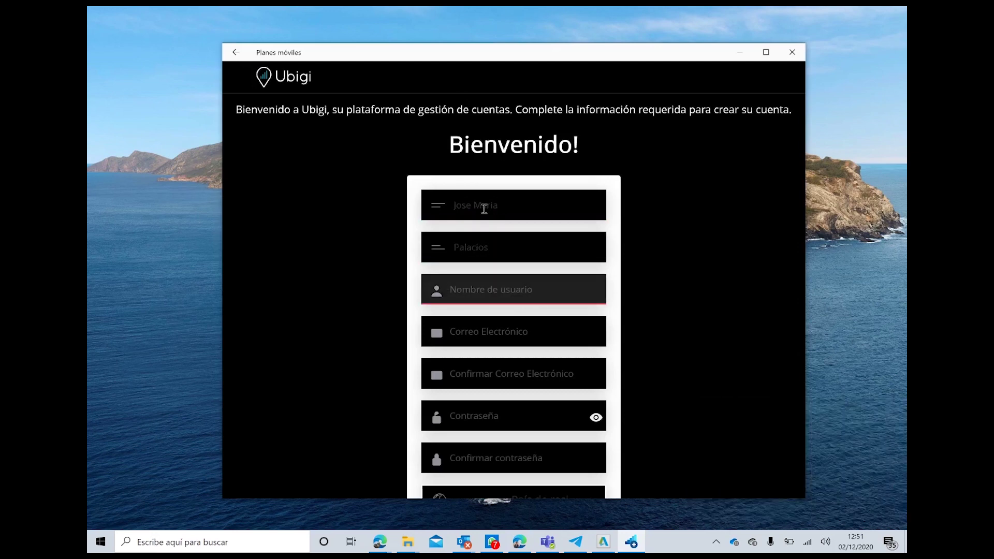
{"action": "type", "text": "tec"}
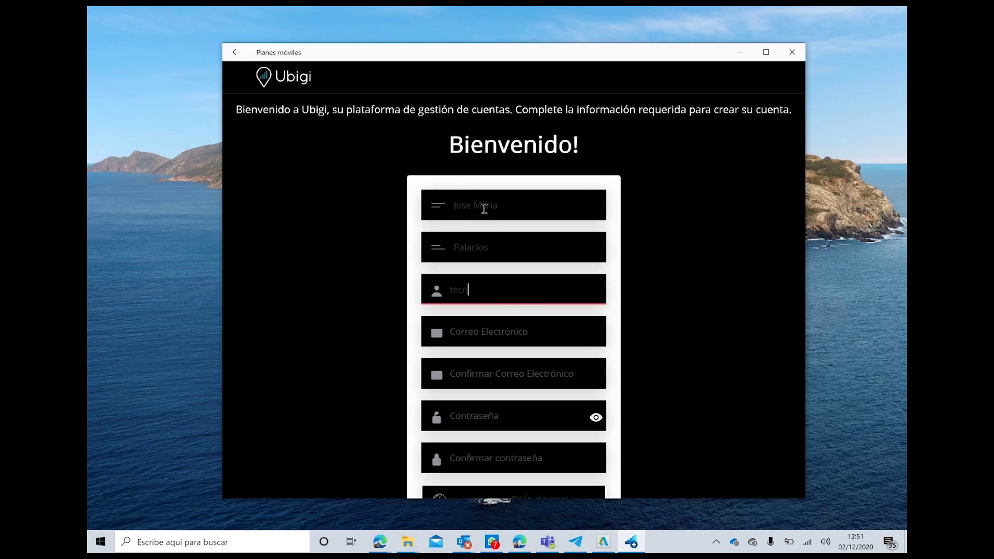
{"action": "type", "text": "nologiaporpalabras@"}
{"action": "key", "text": "BackSpace"}
Step: Fill in the user's e-mail address and its confirmation field
{"action": "key", "text": "Tab"}
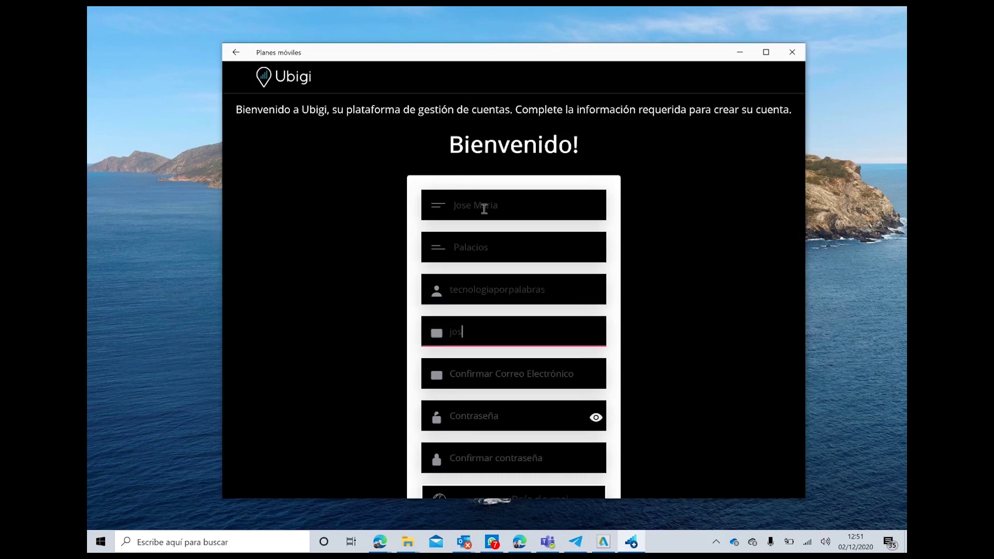
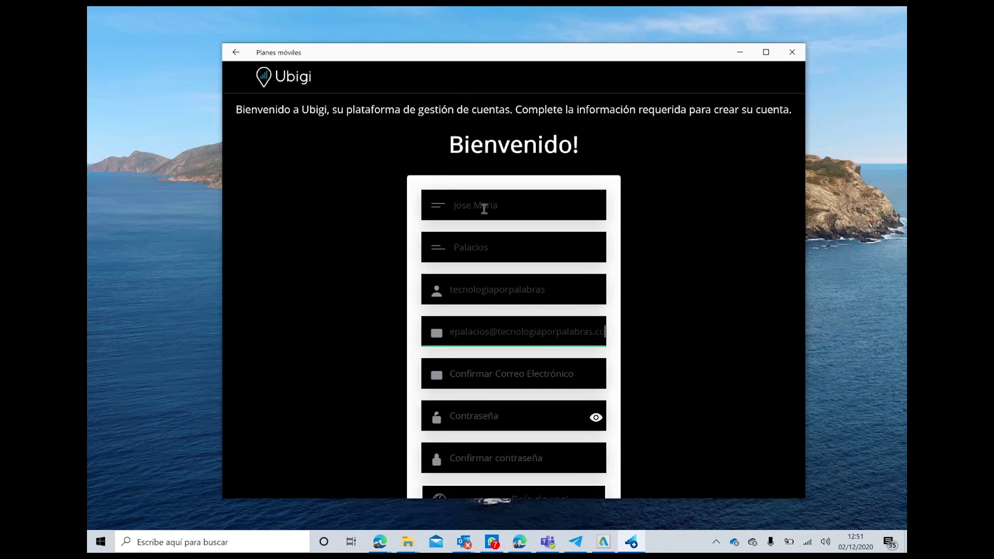
{"action": "left_click", "coordinate": [484, 370]}
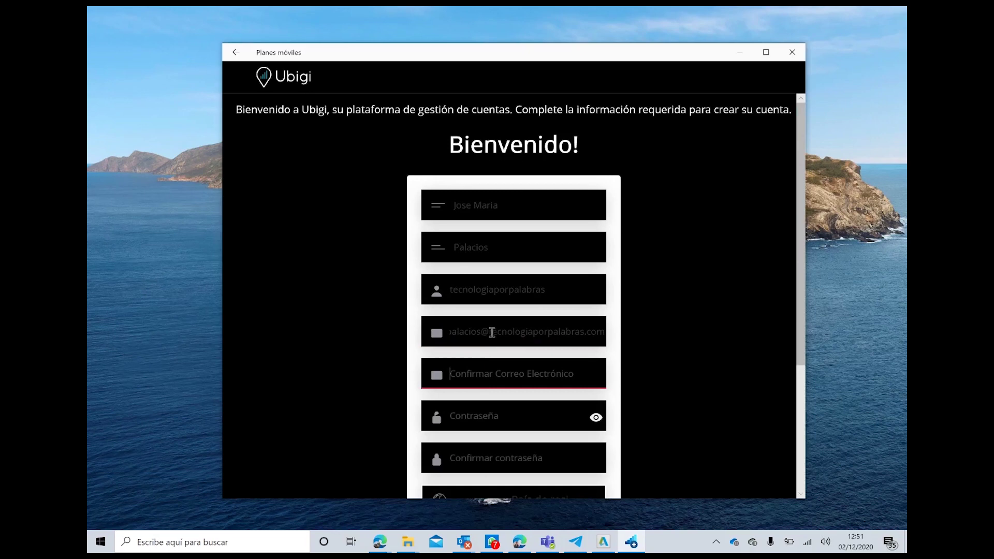
{"action": "triple_click", "coordinate": [491, 332]}
{"action": "left_click", "coordinate": [489, 373]}
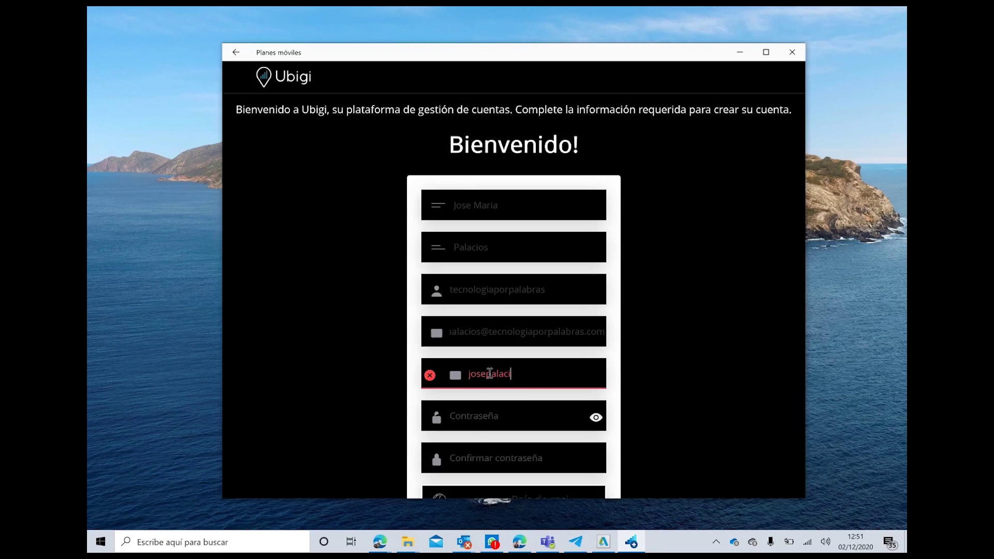
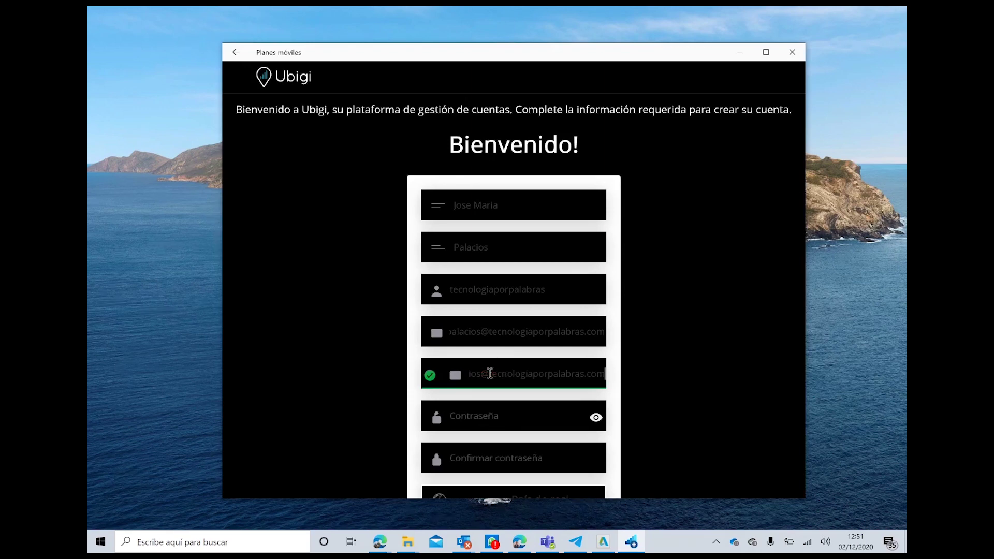
Step: Type the account password and retype a corrected confirmation password
{"action": "key", "text": "Tab"}
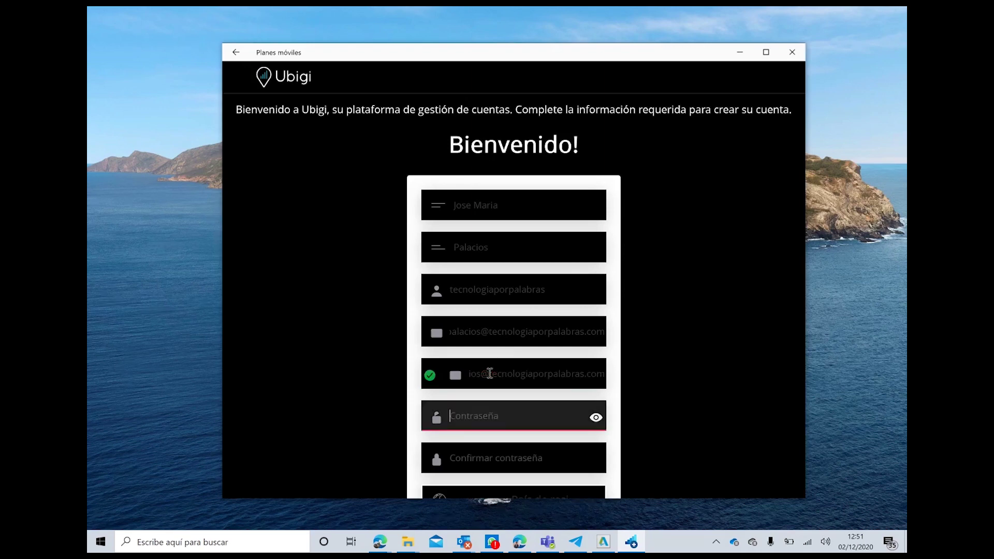
{"action": "type", "text": "••••••"}
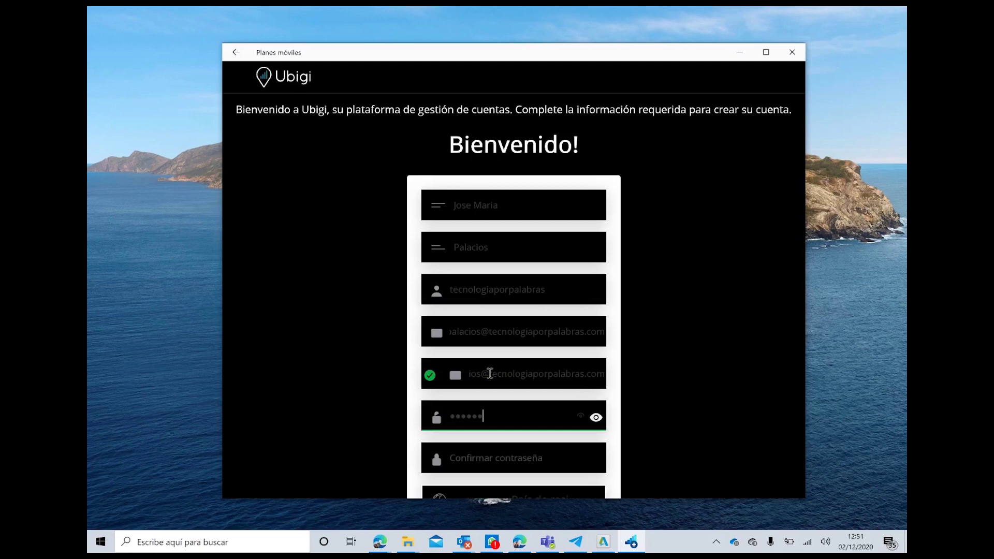
{"action": "type", "text": "•••••"}
{"action": "key", "text": "Tab"}
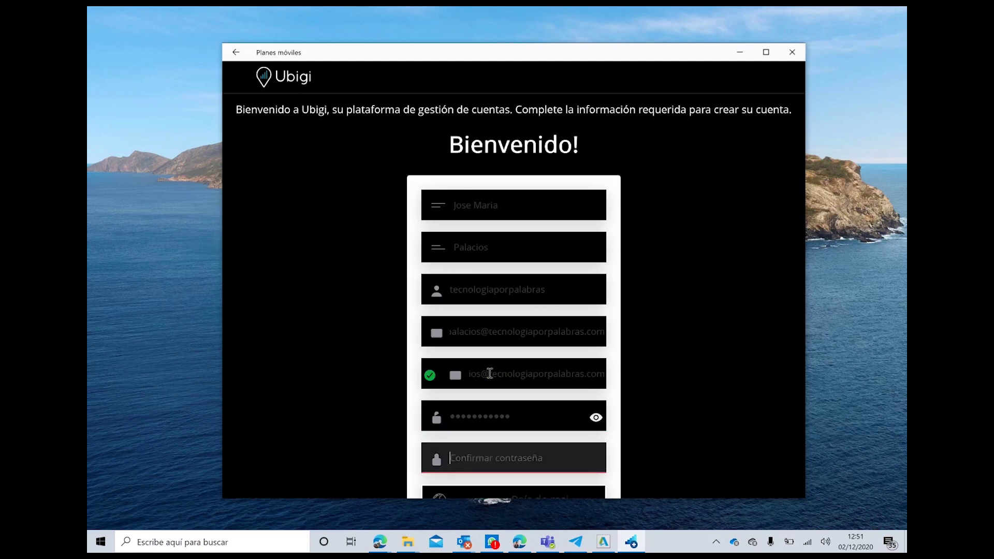
{"action": "type", "text": "•••••"}
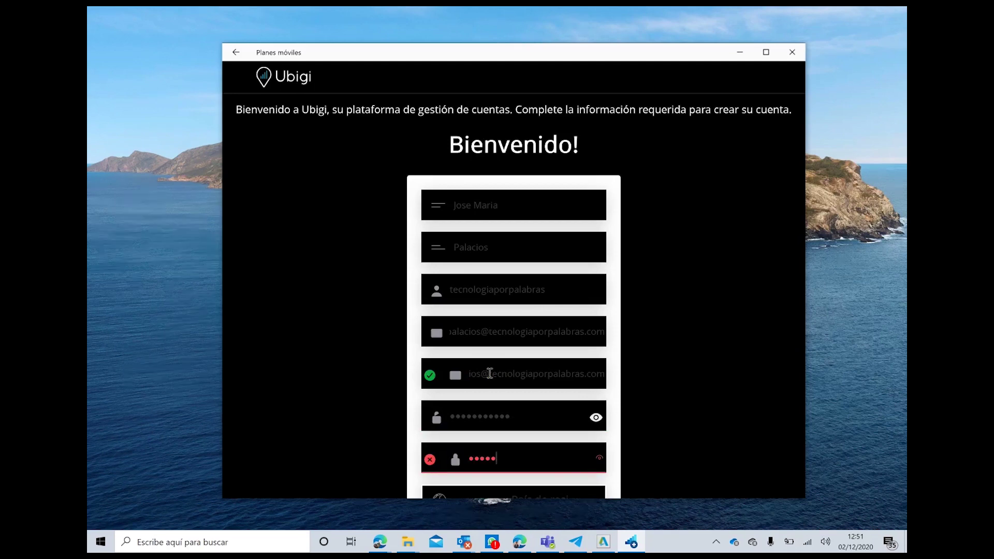
{"action": "type", "text": "•••"}
{"action": "scroll", "coordinate": [490, 373], "scroll_direction": "down", "scroll_amount": 3}
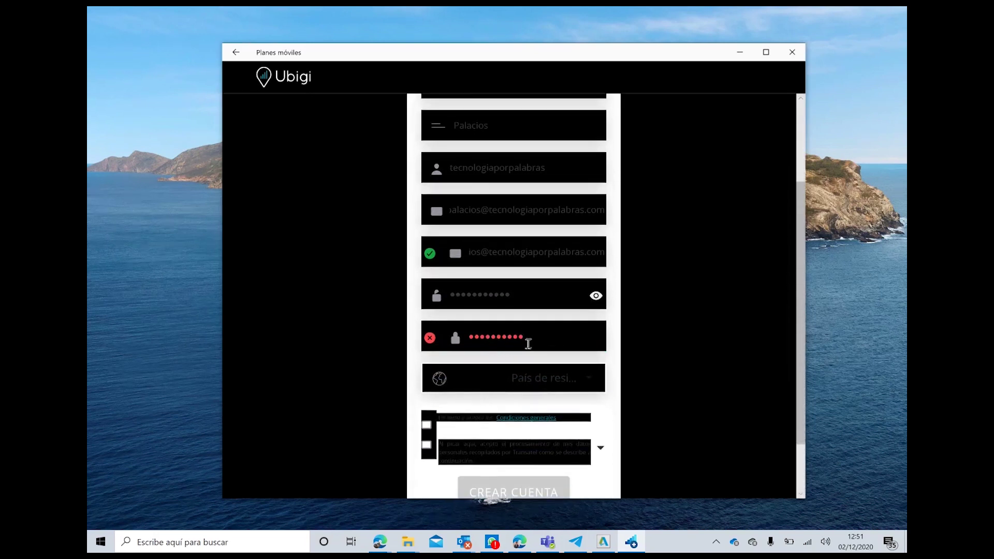
{"action": "left_click_drag", "start_coordinate": [528, 344], "coordinate": [410, 339]}
{"action": "key", "text": "BackSpace"}
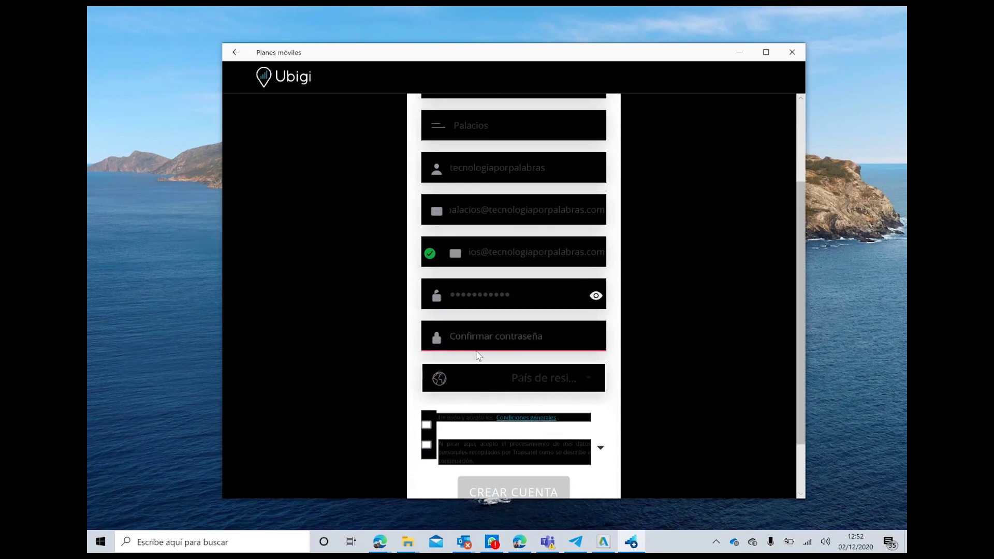
{"action": "type", "text": "•••••"}
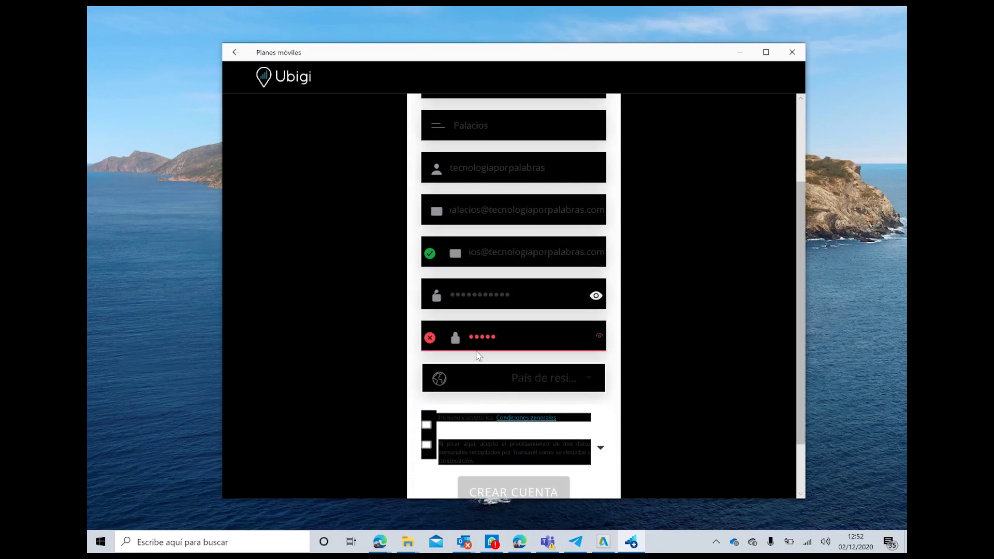
{"action": "type", "text": "•••"}
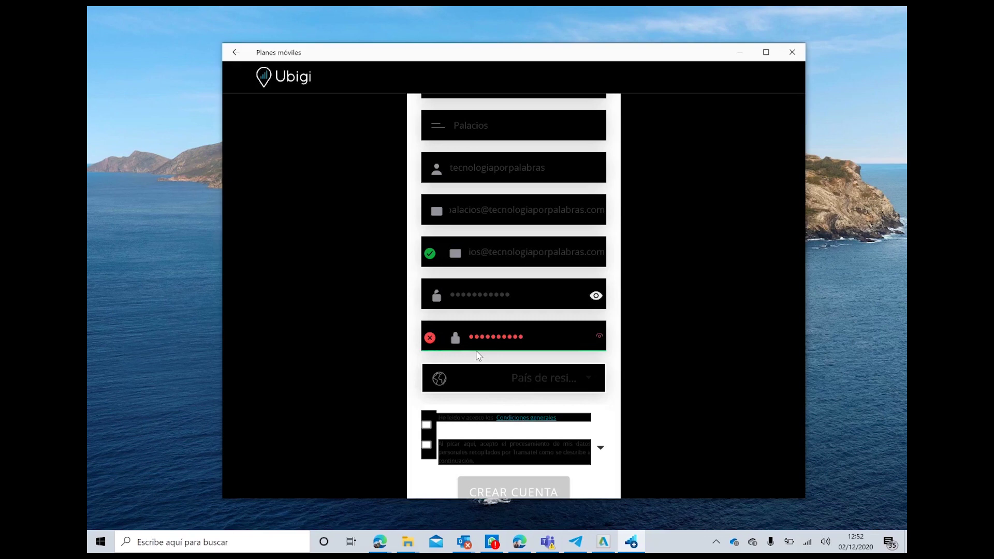
Step: Re-enter the first password so both password fields match
{"action": "left_click", "coordinate": [506, 295]}
{"action": "left_click_drag", "start_coordinate": [506, 295], "coordinate": [386, 303]}
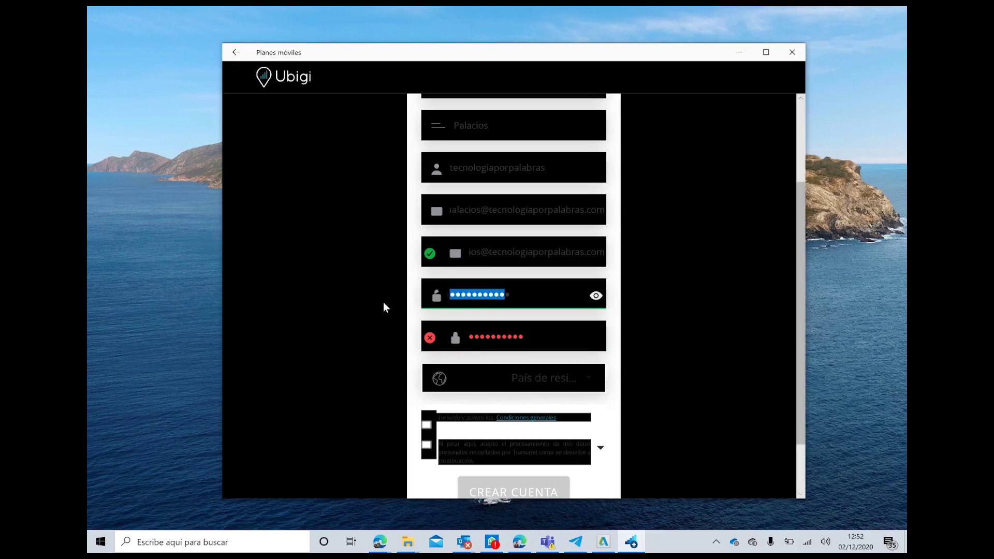
{"action": "type", "text": "••••••"}
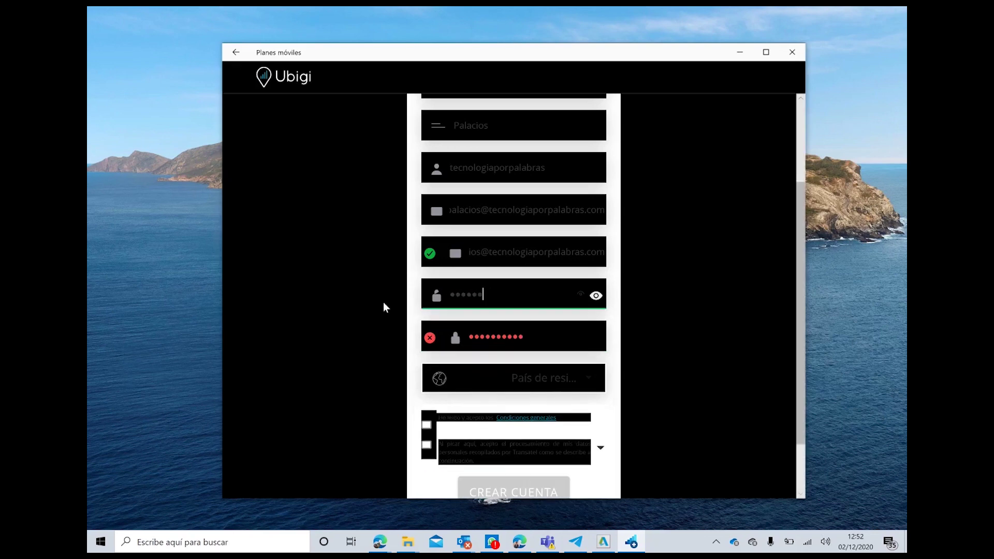
{"action": "type", "text": "••••"}
{"action": "left_click", "coordinate": [482, 379]}
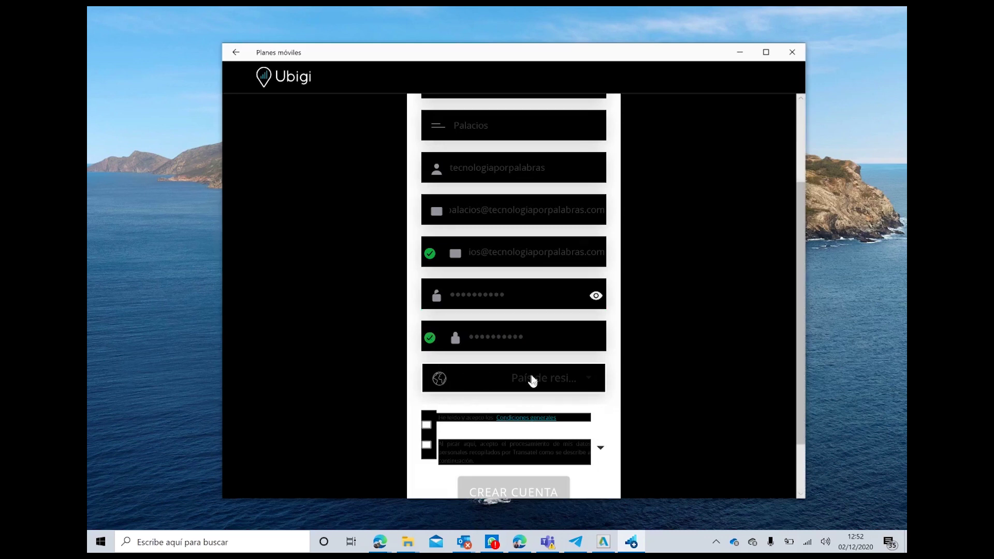
Step: Choose España as country of residence and tick the Condiciones generales checkbox
{"action": "left_click", "coordinate": [533, 380]}
{"action": "scroll", "coordinate": [516, 331], "scroll_direction": "down", "scroll_amount": 8}
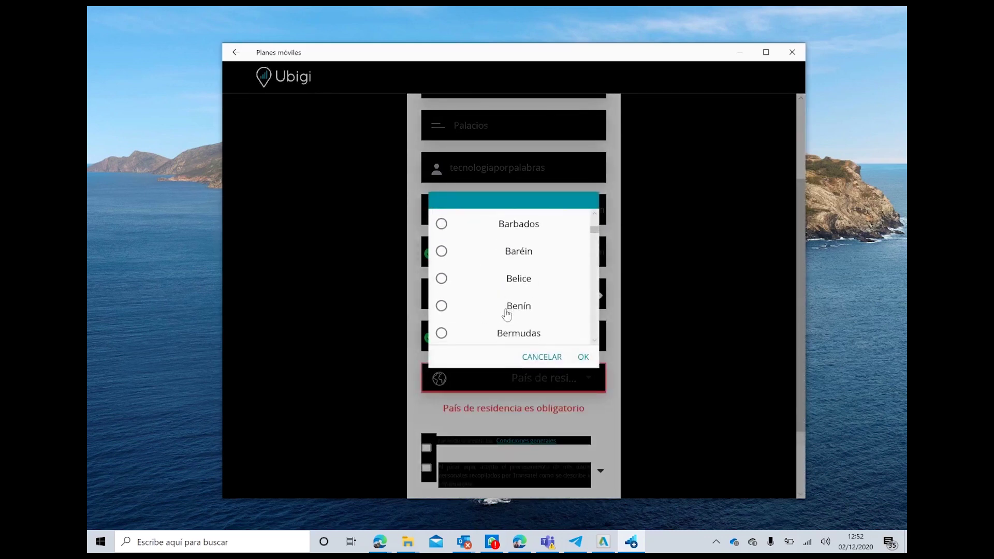
{"action": "scroll", "coordinate": [507, 314], "scroll_direction": "down", "scroll_amount": 12}
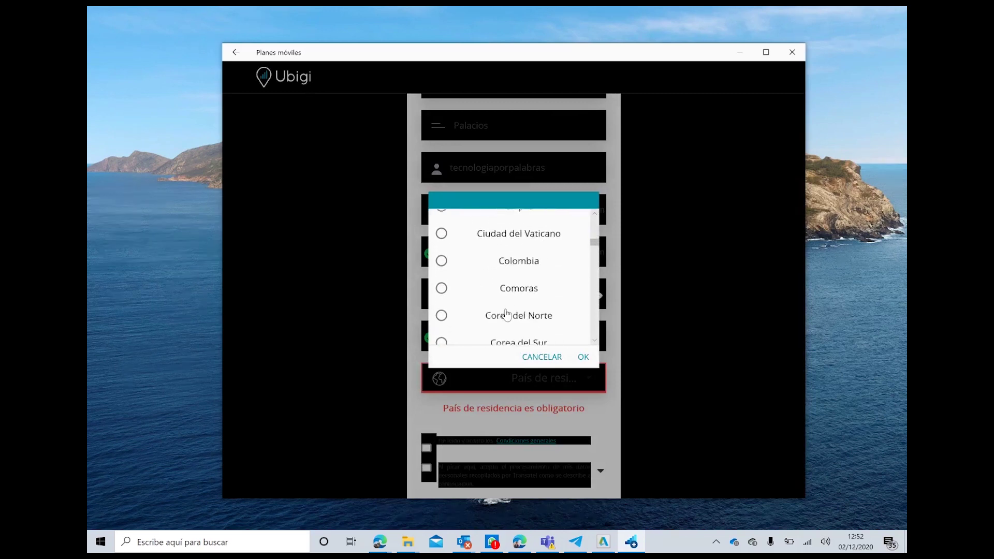
{"action": "scroll", "coordinate": [507, 314], "scroll_direction": "down", "scroll_amount": 10}
{"action": "scroll", "coordinate": [507, 314], "scroll_direction": "up", "scroll_amount": 1}
{"action": "scroll", "coordinate": [507, 314], "scroll_direction": "down", "scroll_amount": 2}
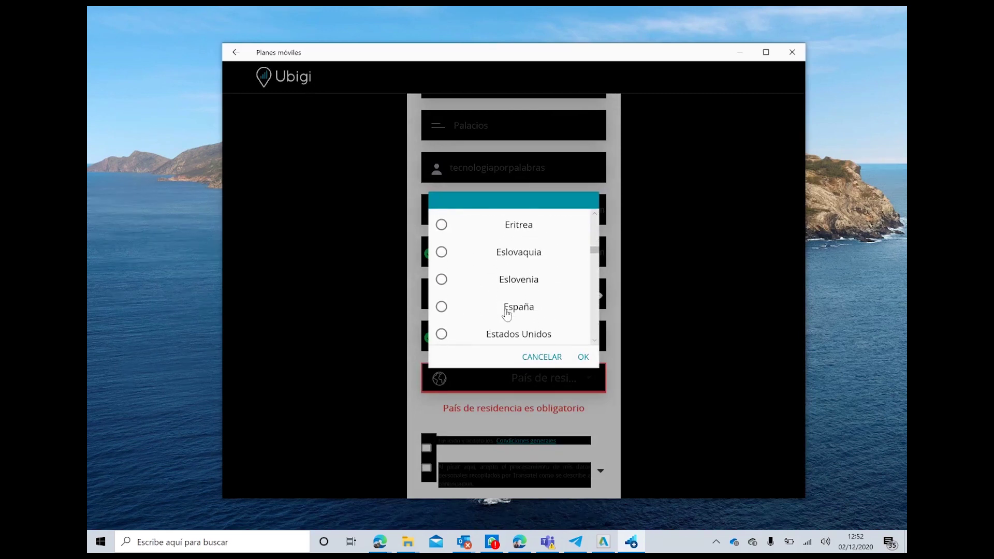
{"action": "left_click", "coordinate": [507, 314]}
{"action": "left_click", "coordinate": [582, 357]}
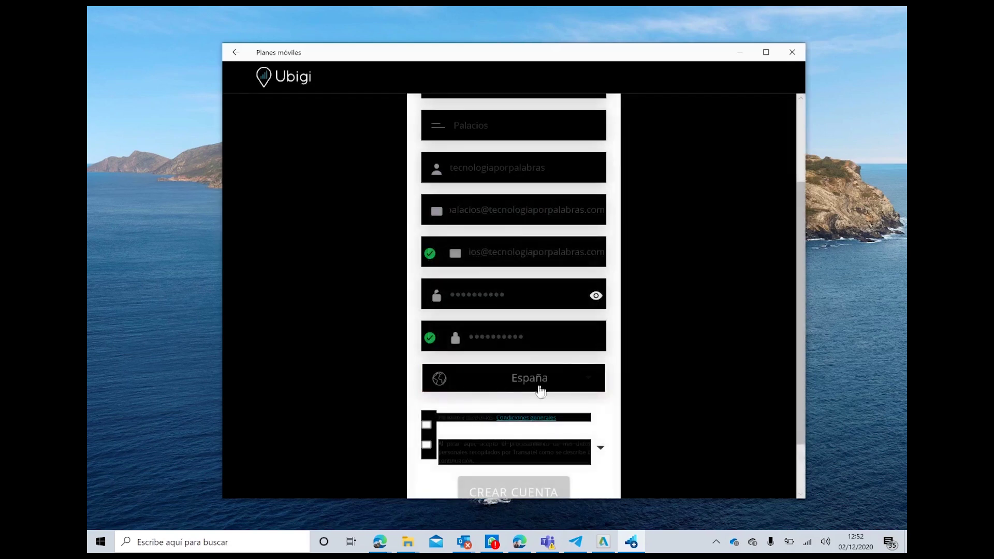
{"action": "scroll", "coordinate": [572, 390], "scroll_direction": "down", "scroll_amount": 2}
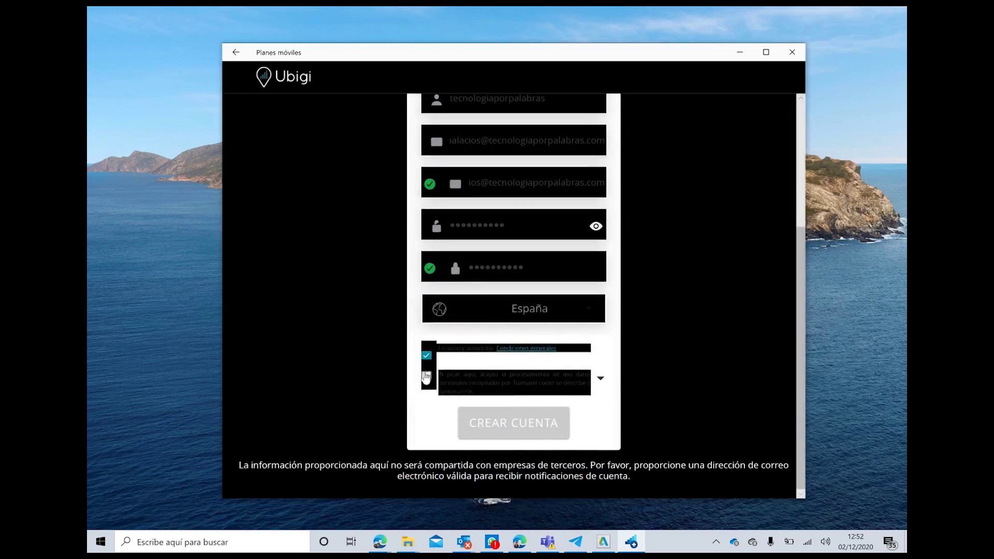
{"action": "left_click", "coordinate": [426, 375]}
Step: Consent to data processing to create the Ubigi account, then open Recarga for internet packs
{"action": "left_click", "coordinate": [475, 417]}
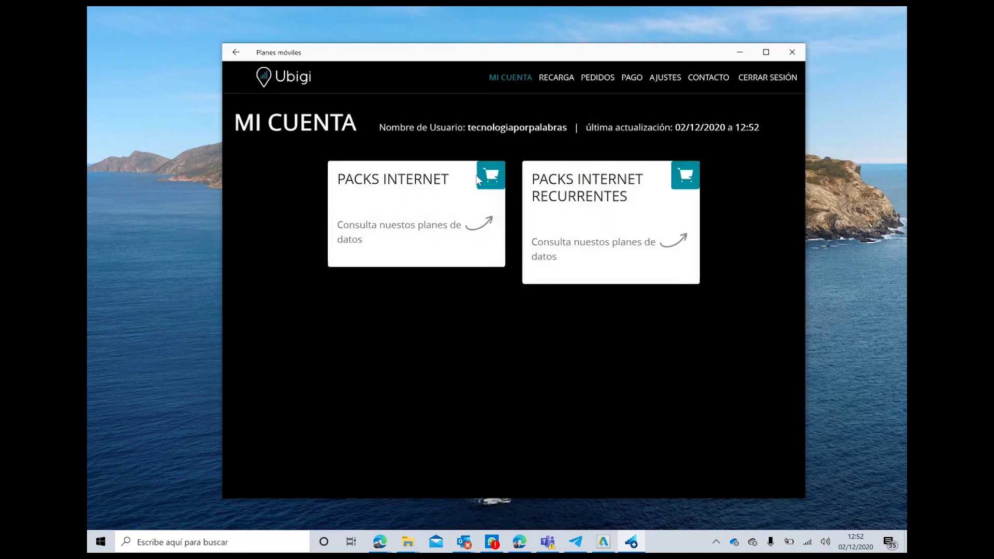
{"action": "left_click", "coordinate": [490, 180]}
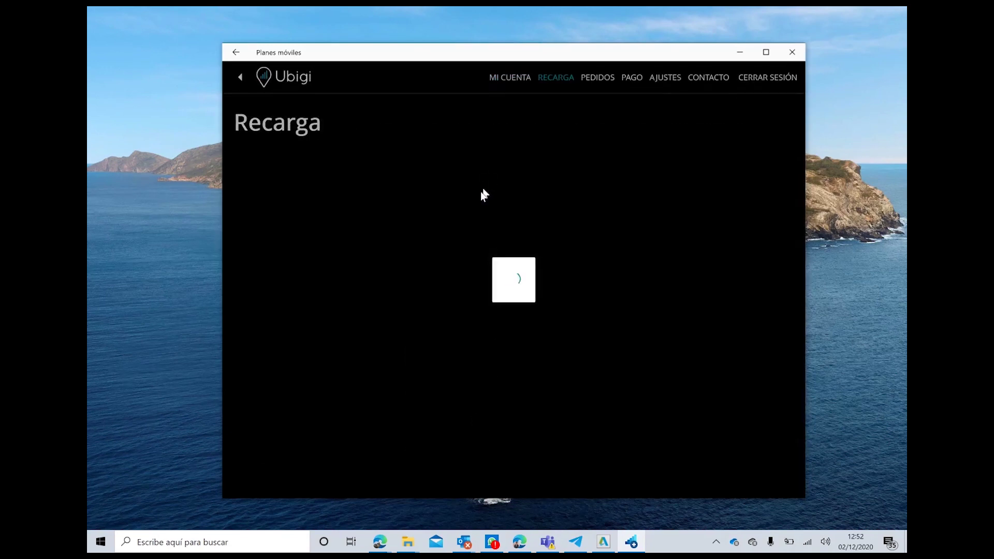